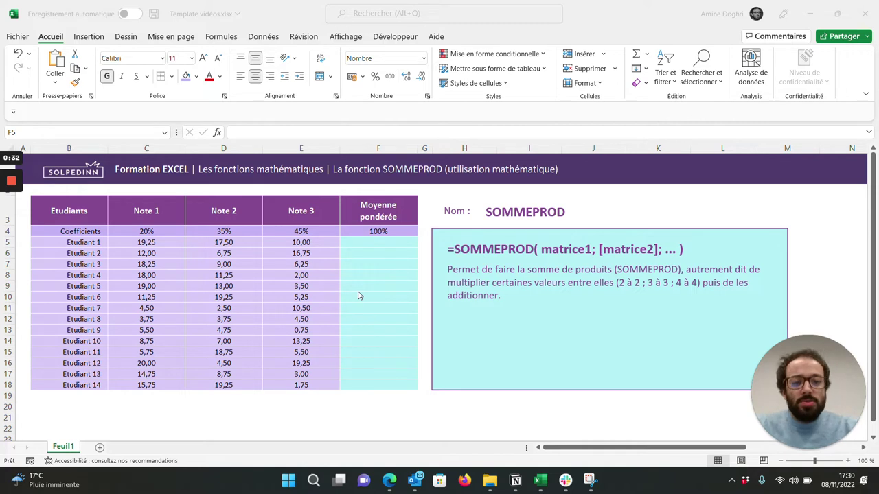
- From cell F5, review Etudiant 1's grades and the 20%, 35% and 45% coefficients
left_click(382, 244)
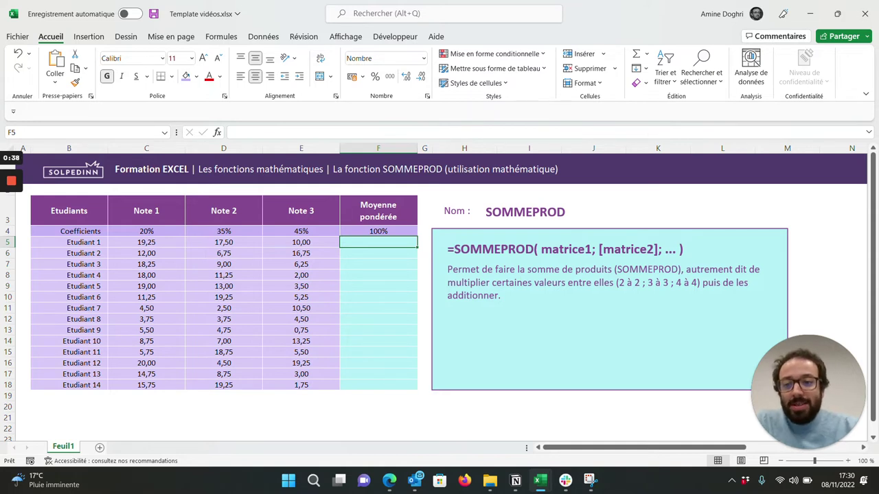
left_click_drag(147, 243, 300, 243)
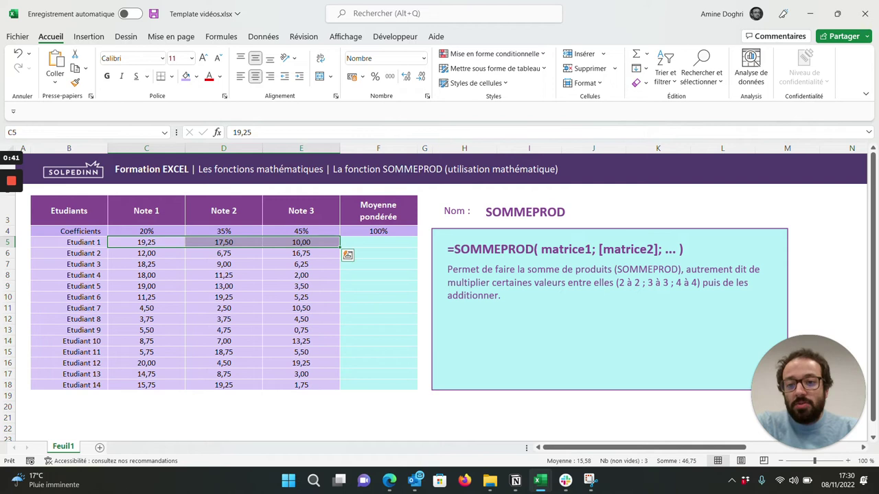
left_click(146, 232)
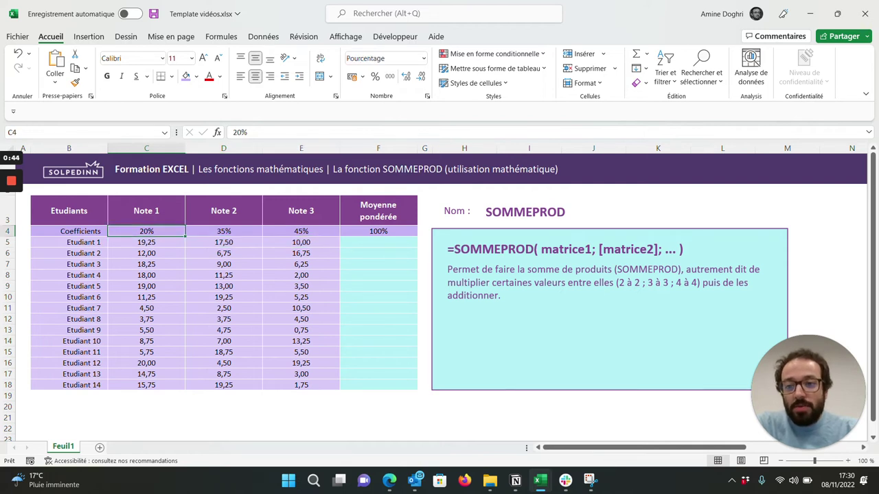
left_click(224, 231)
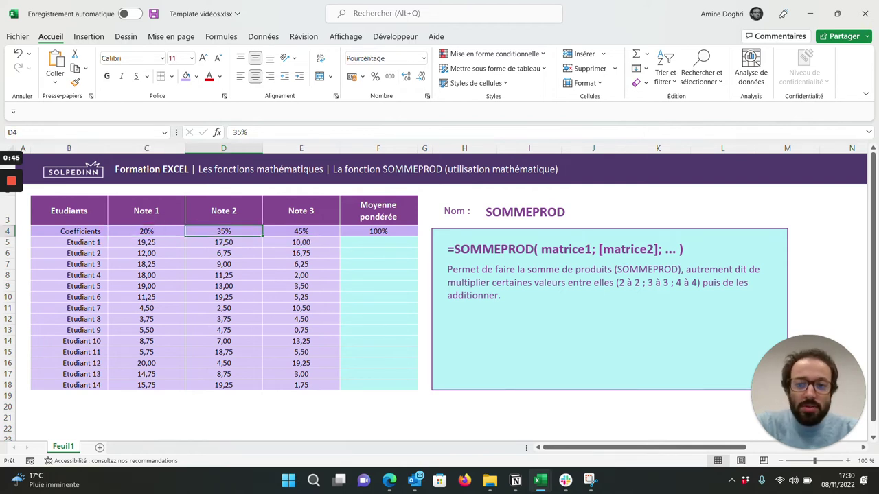
left_click(301, 231)
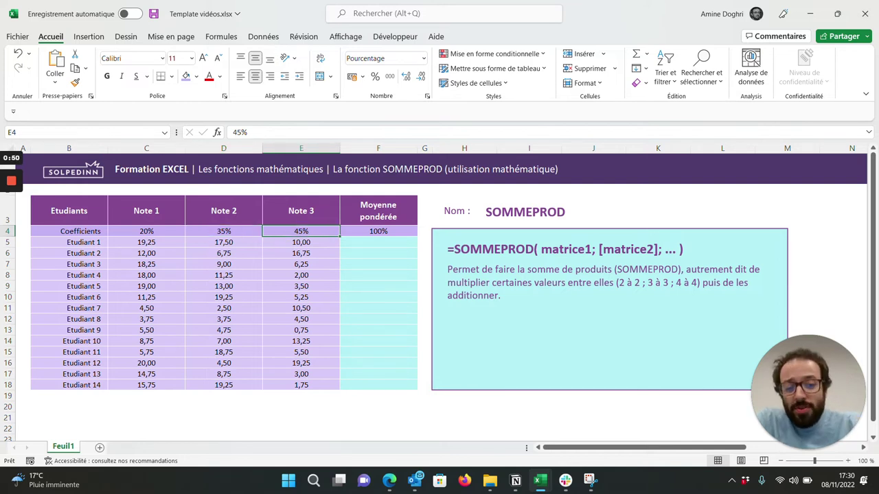
left_click(378, 252)
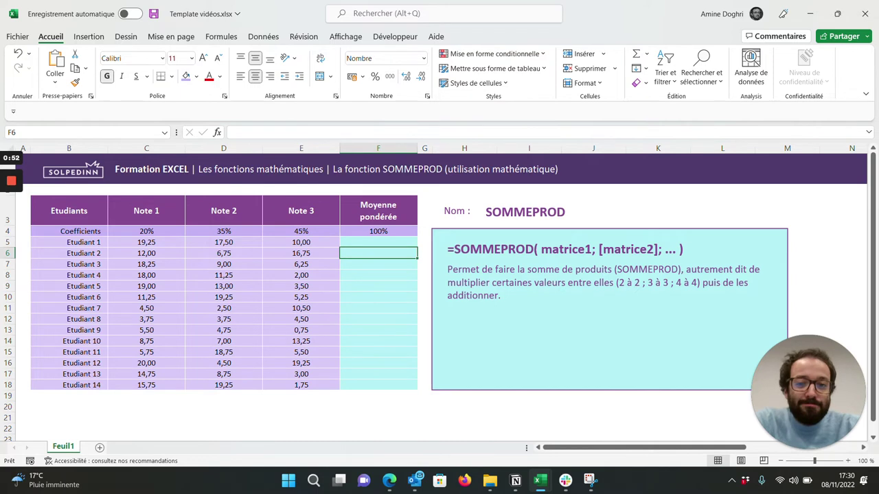
left_click(377, 241)
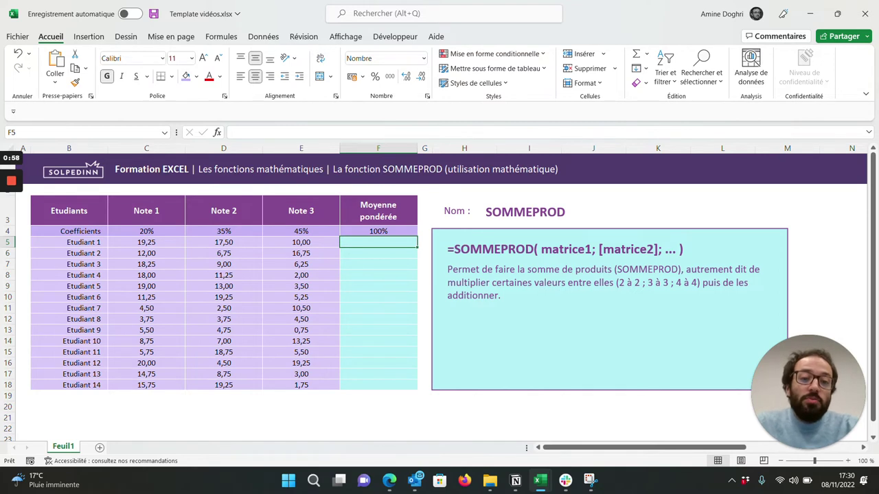
- Match each of Etudiant 1's grades to its Note coefficient in row 4
left_click(147, 242)
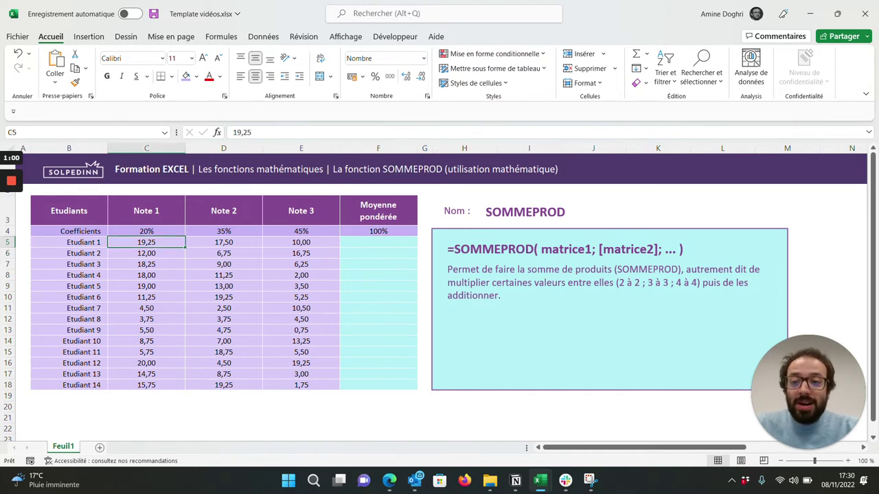
left_click(146, 231)
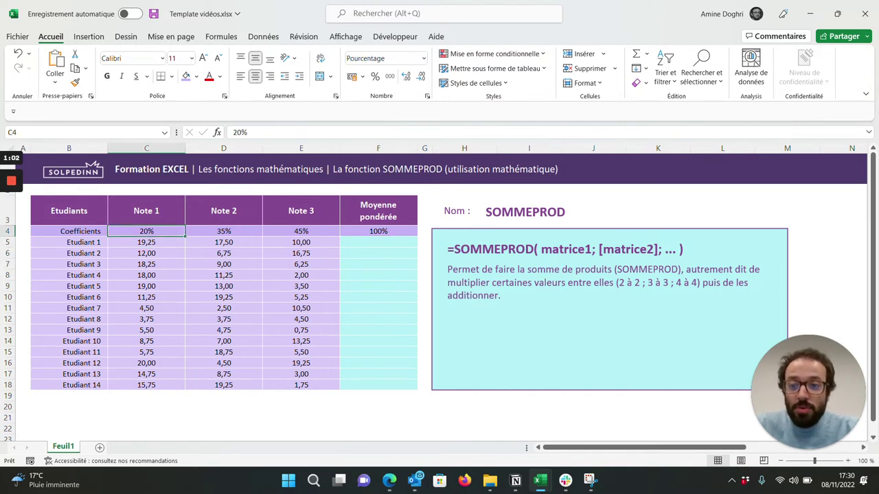
left_click_drag(147, 231, 223, 241)
left_click(223, 230)
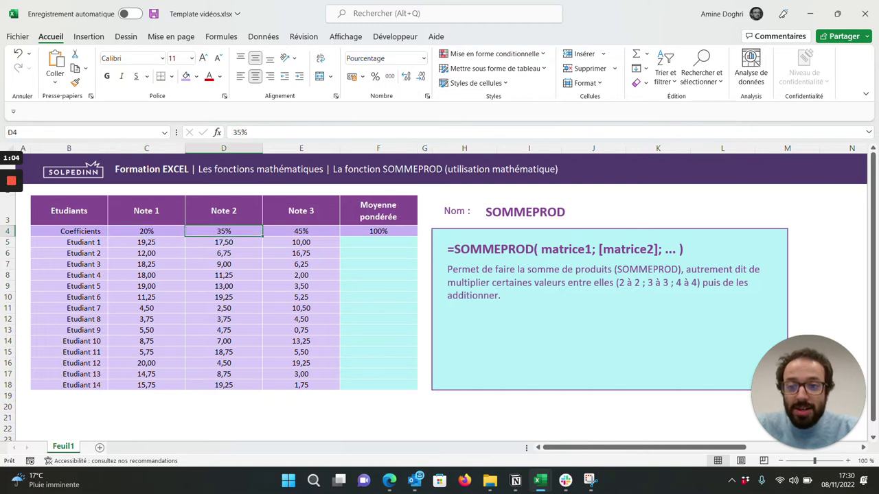
left_click(301, 242)
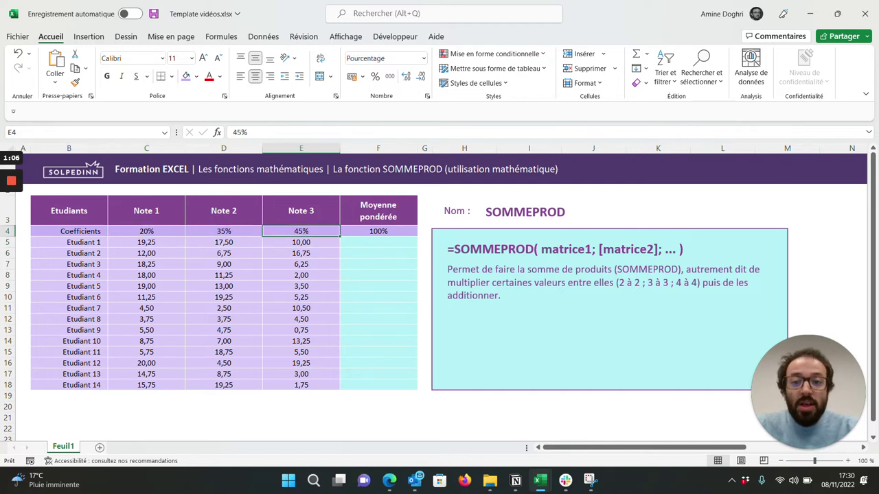
- Start F5 as =C5*C4+D5*D4, then erase it back to the equals sign
left_click(378, 242)
type("=")
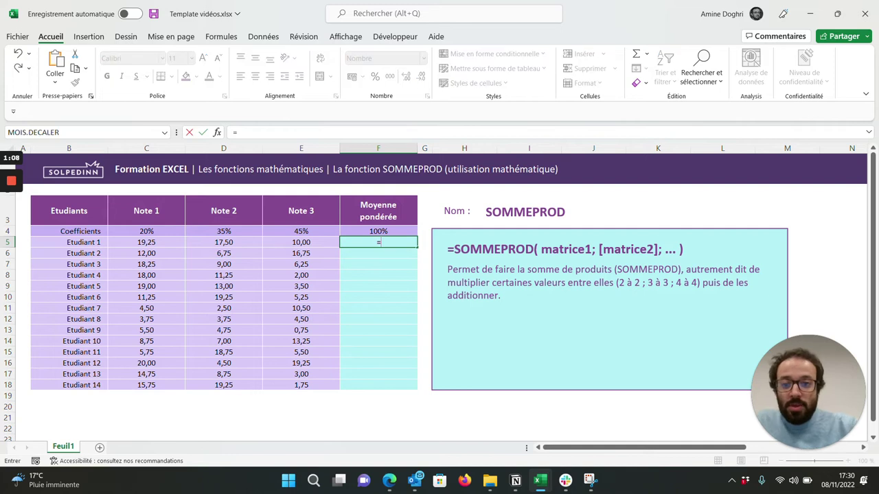
left_click(147, 241)
type("*")
left_click(146, 230)
type("+")
left_click(223, 241)
type("*")
left_click(224, 231)
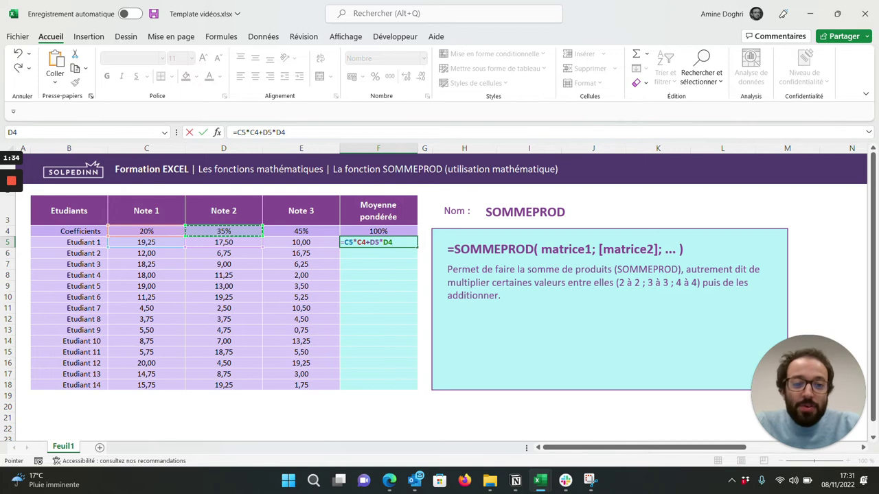
key("BackSpace")
key("BackSpace")
key("BackSpace")
key("BackSpace")
key("BackSpace")
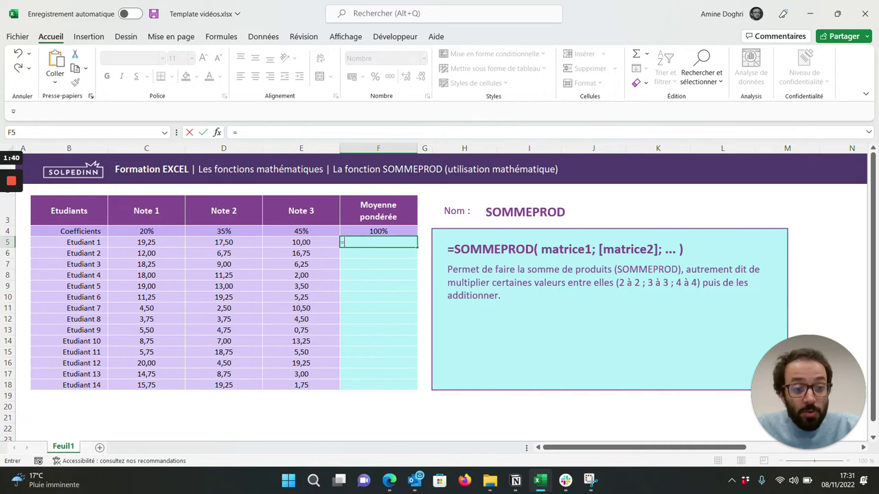
- Enter =SOMMEPROD(C5:E5;$C$4:$E$4) in F5, giving Etudiant 1 a weighted average of 14,48
type("SOMME")
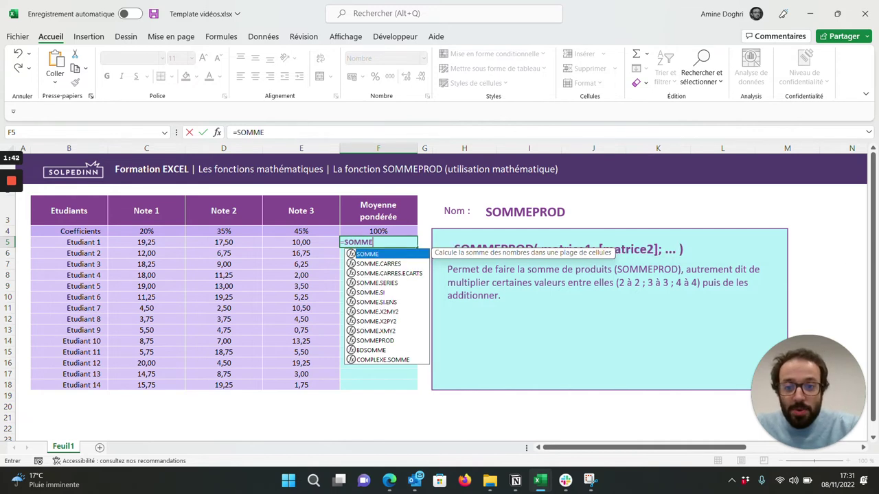
type("PROD")
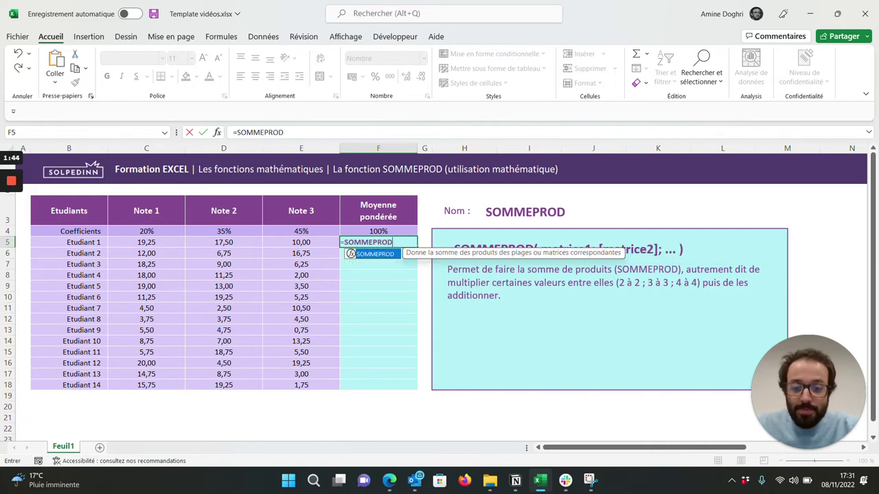
type("(")
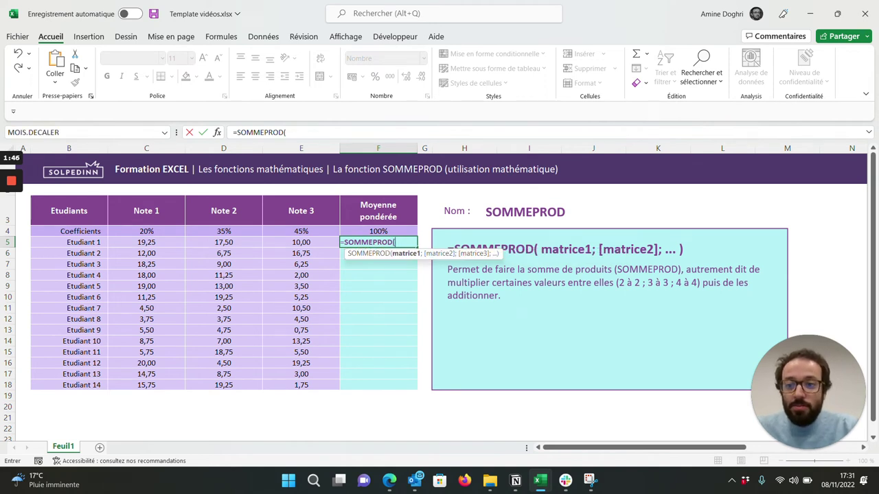
left_click_drag(147, 241, 301, 242)
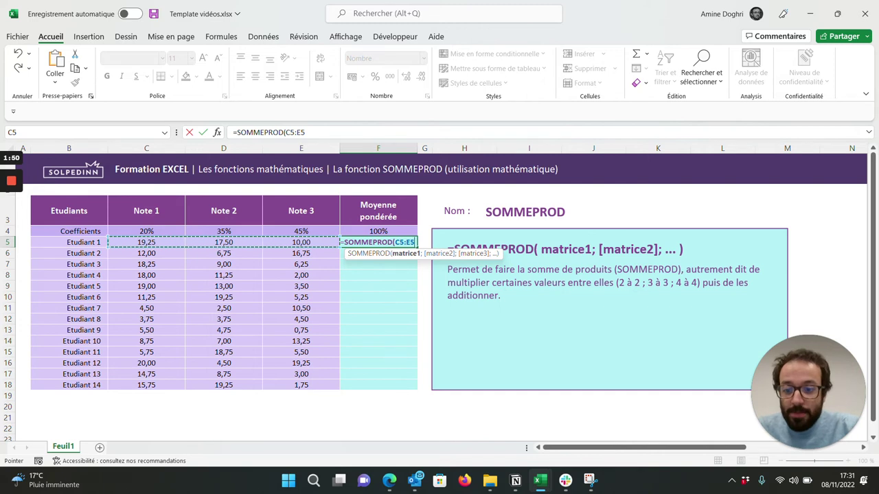
type(";")
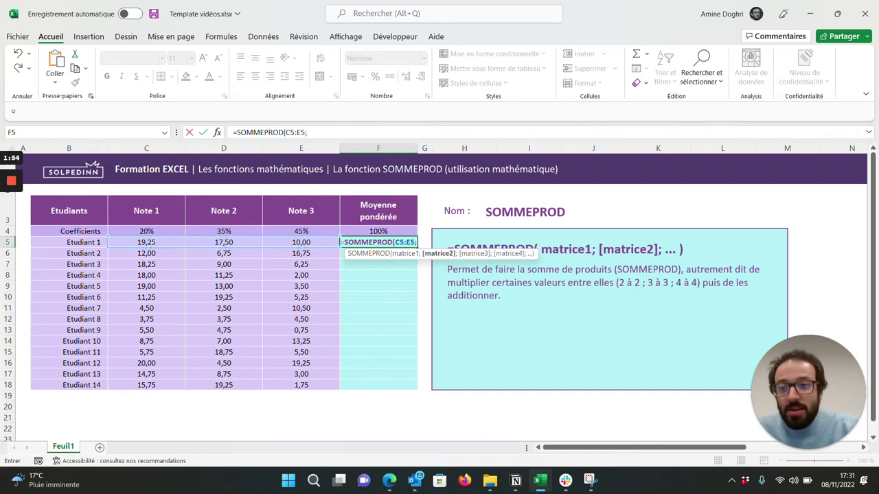
left_click_drag(147, 230, 301, 231)
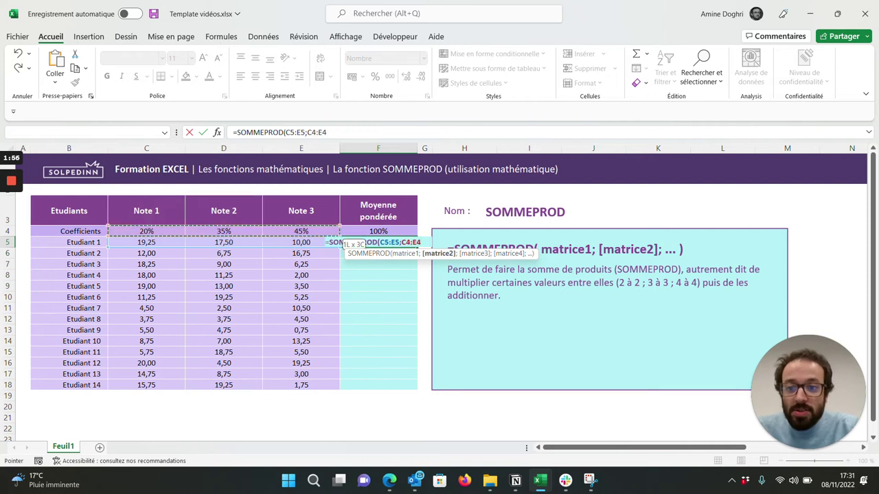
key("F4")
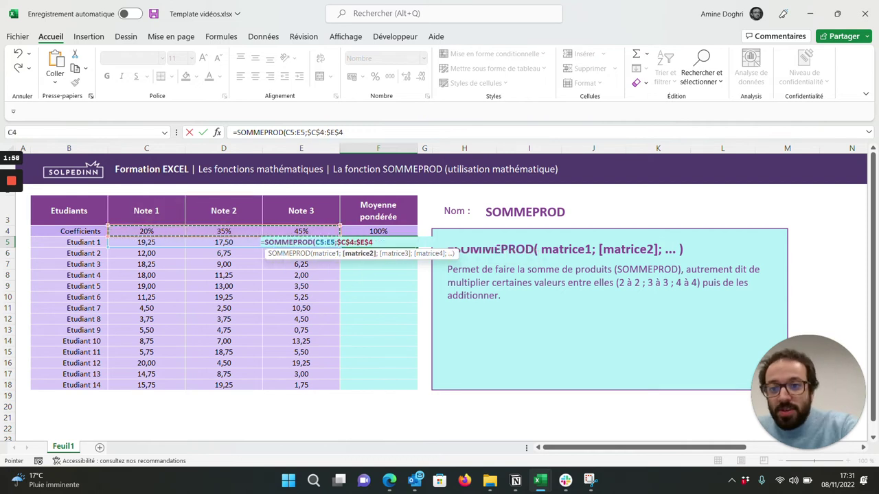
type(")")
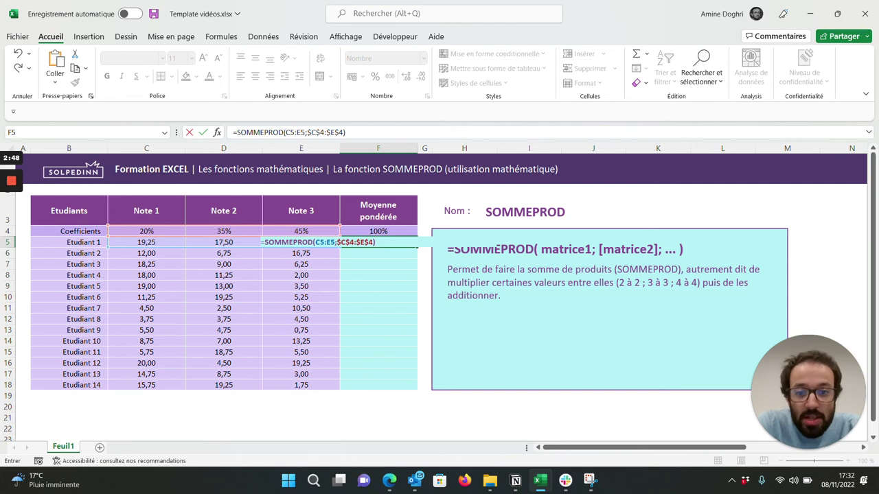
key("Return")
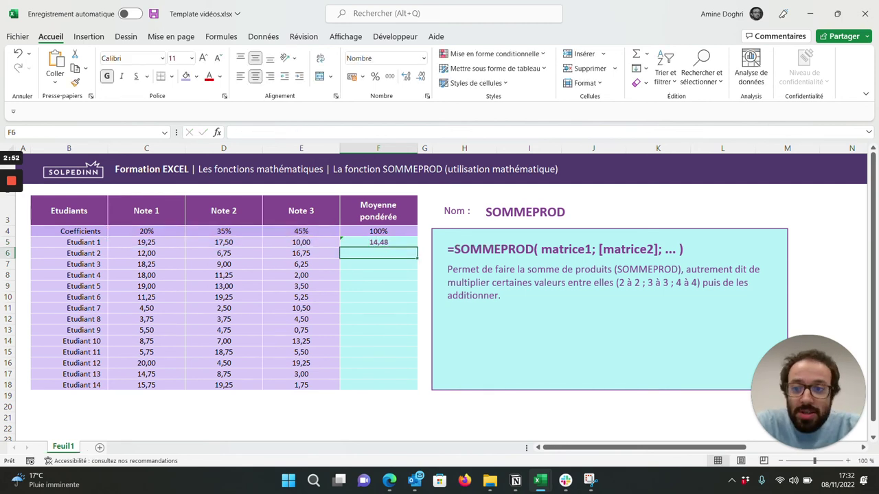
- Copy F5's SOMMEPROD formula down to F18, giving averages from 14,48 to 10,68
mouse_move(146, 242)
left_mouse_down()
mouse_move(301, 253)
mouse_move(301, 242)
left_mouse_up()
left_click(378, 242)
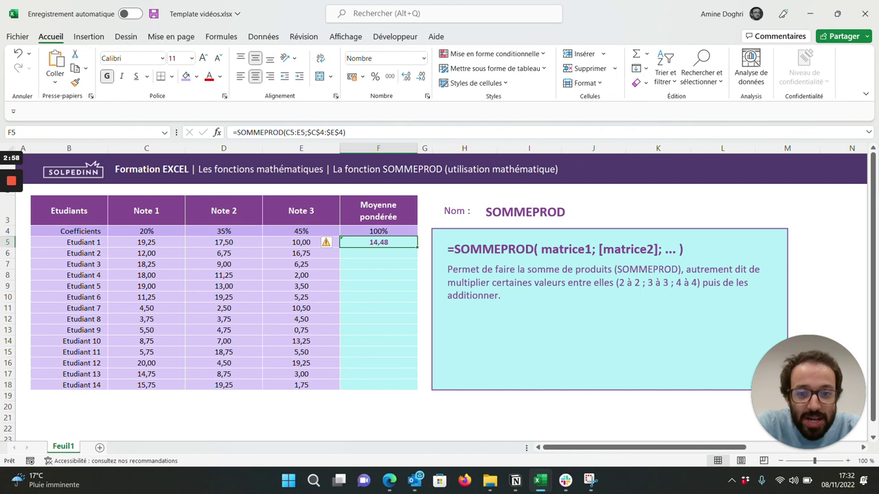
double_click(417, 248)
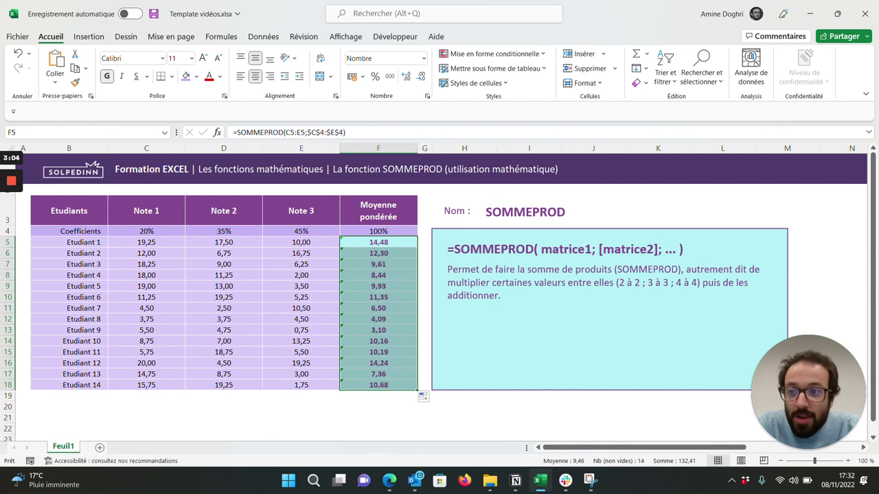
mouse_move(12, 205)
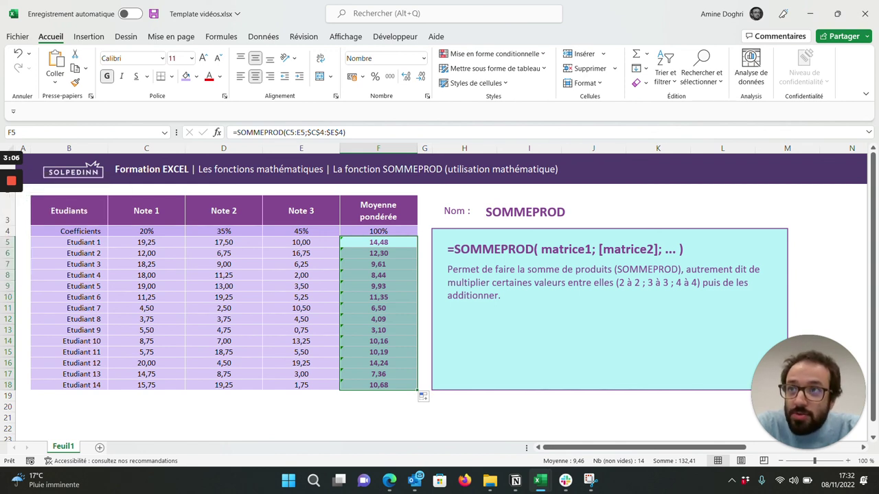